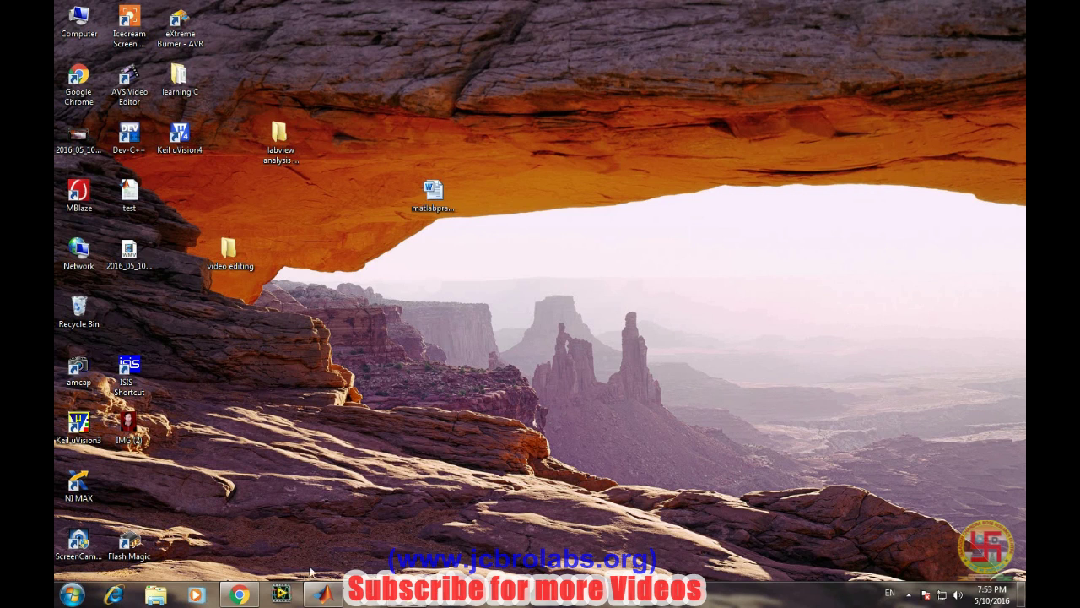
# - Launch the Simulink Library Browser by entering 'simulink' in the MATLAB command window
pyautogui.click(319, 592)
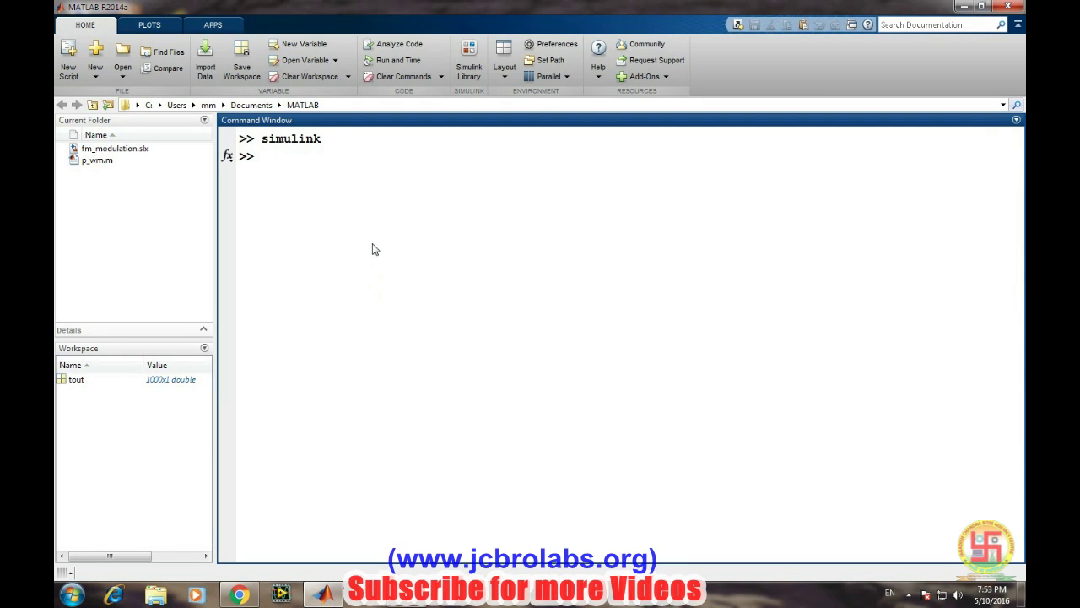
pyautogui.write('simulink')
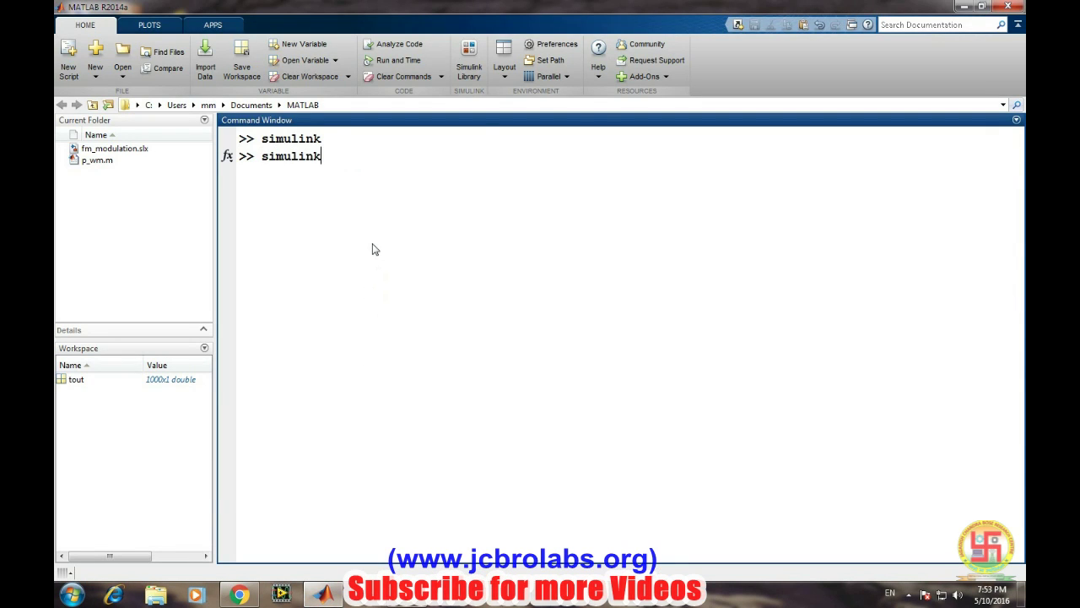
pyautogui.press('Return')
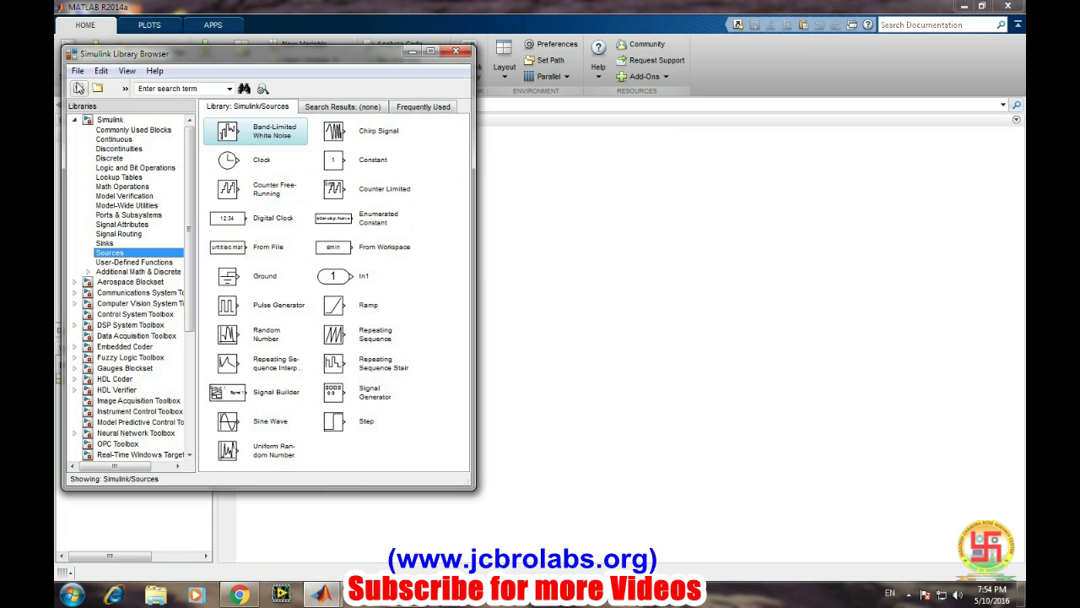
# - Create a new blank Simulink model and save it to the Desktop as 'ask'
pyautogui.click(79, 88)
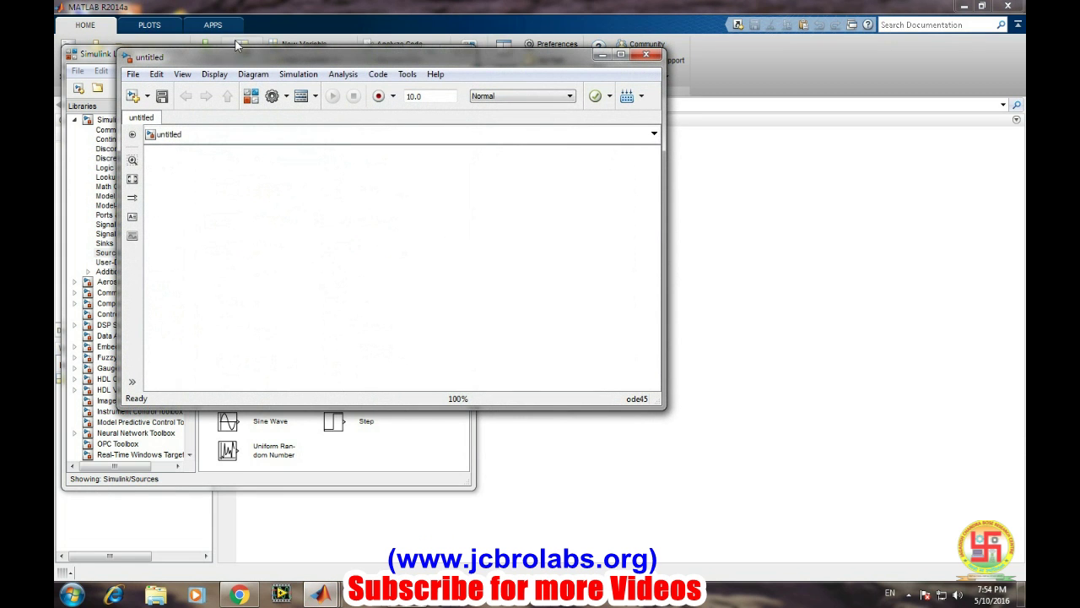
pyautogui.moveTo(232, 56); pyautogui.dragTo(393, 72)
pyautogui.click(323, 110)
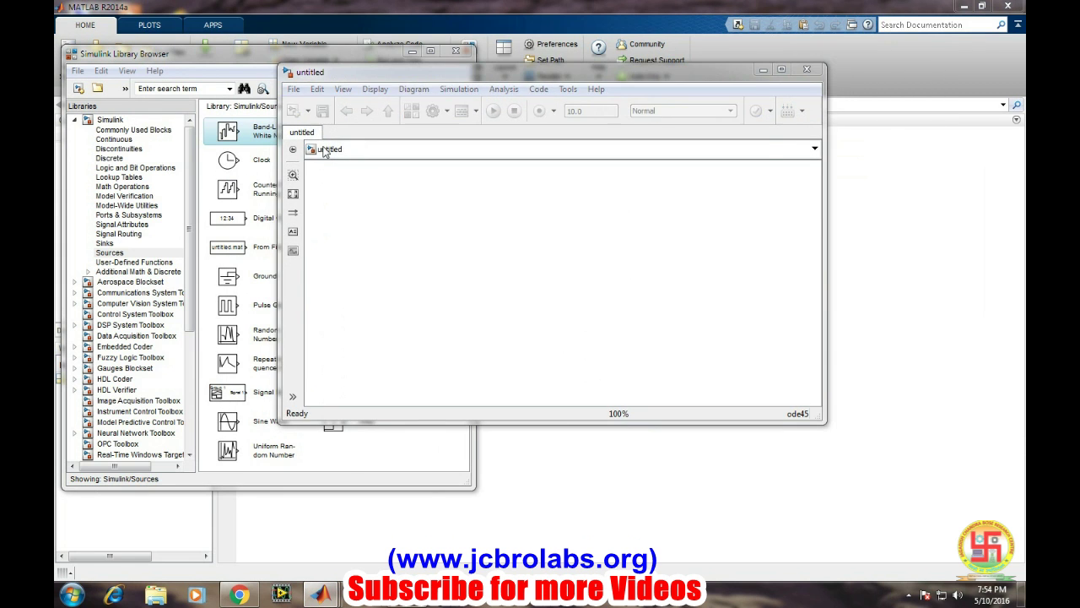
pyautogui.click(334, 174)
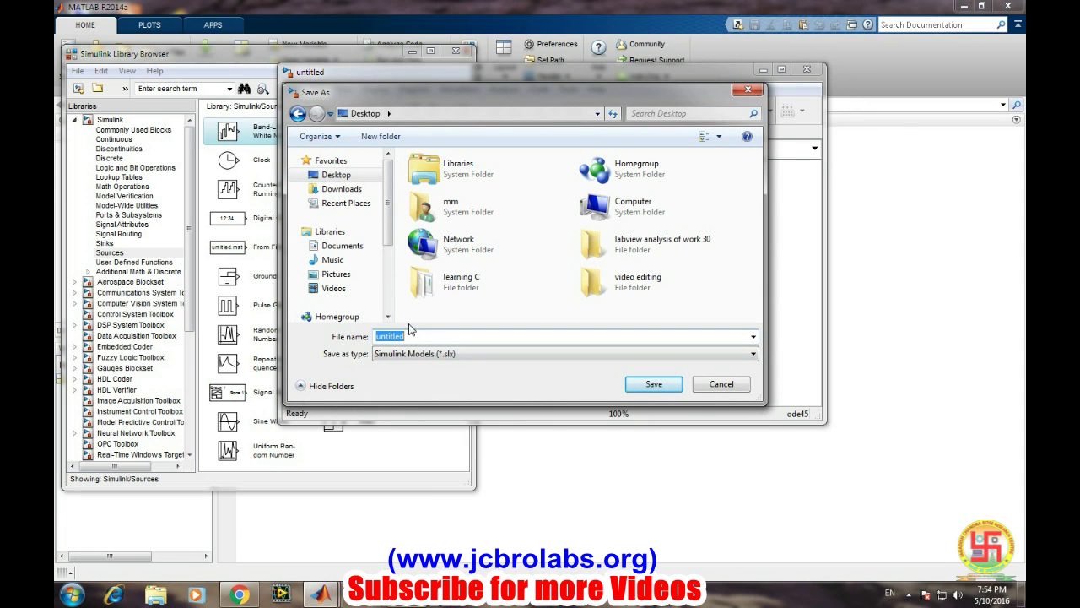
pyautogui.write('ask')
pyautogui.click(654, 384)
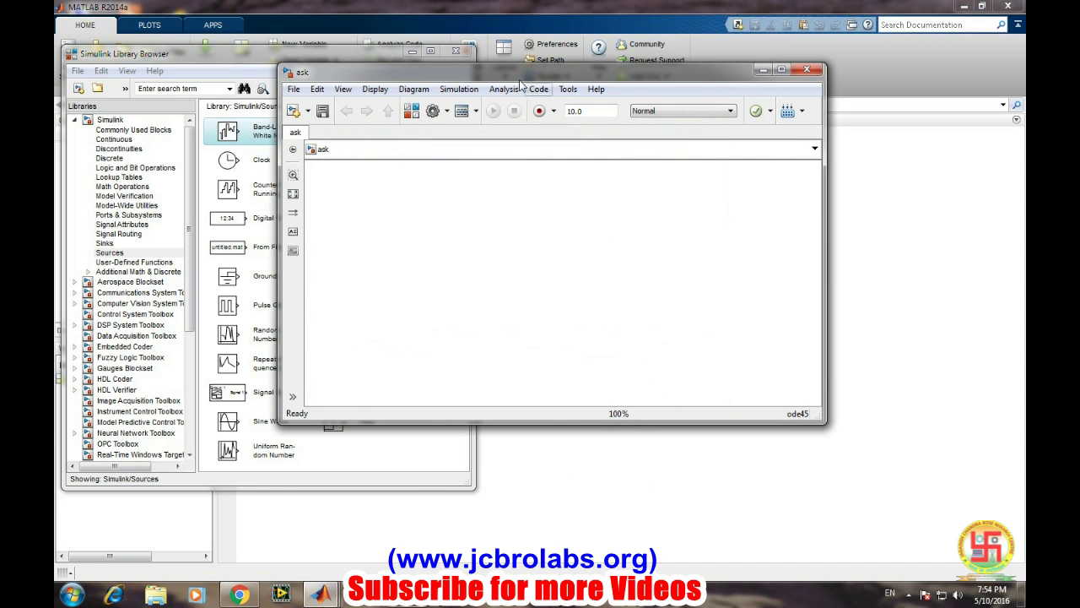
pyautogui.moveTo(515, 66); pyautogui.dragTo(565, 76)
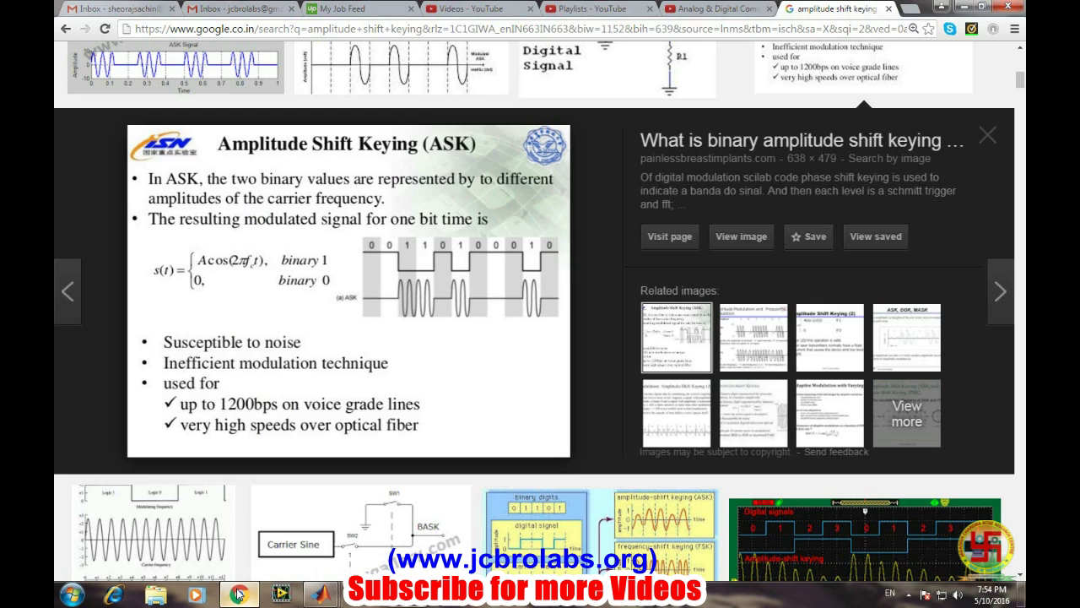
pyautogui.click(295, 516)
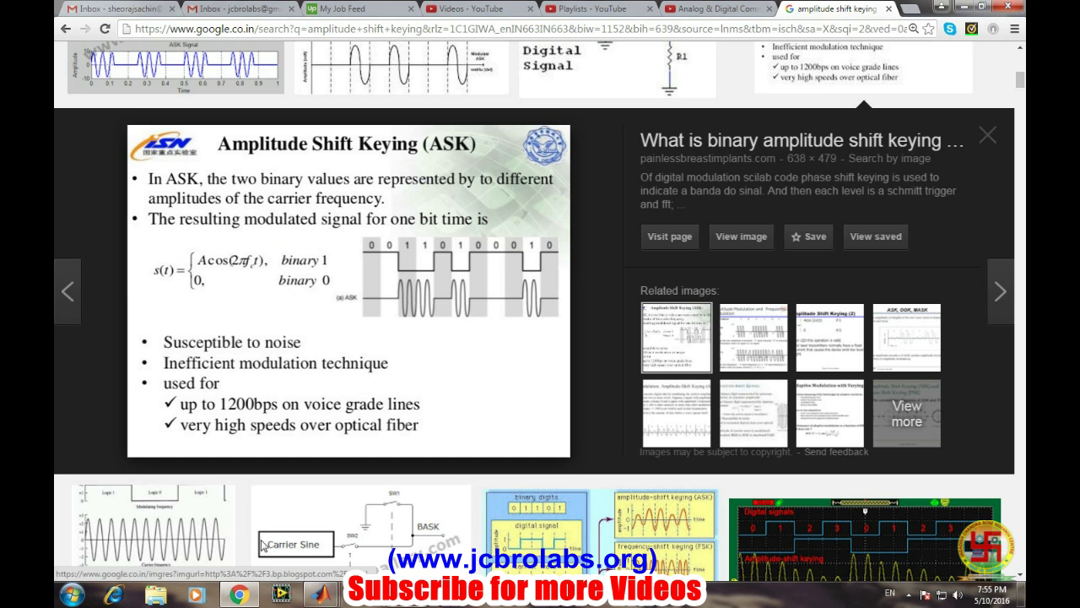
pyautogui.click(252, 598)
# - Place a Sine Wave block from Sources onto the ask model canvas
pyautogui.moveTo(510, 81); pyautogui.dragTo(606, 91)
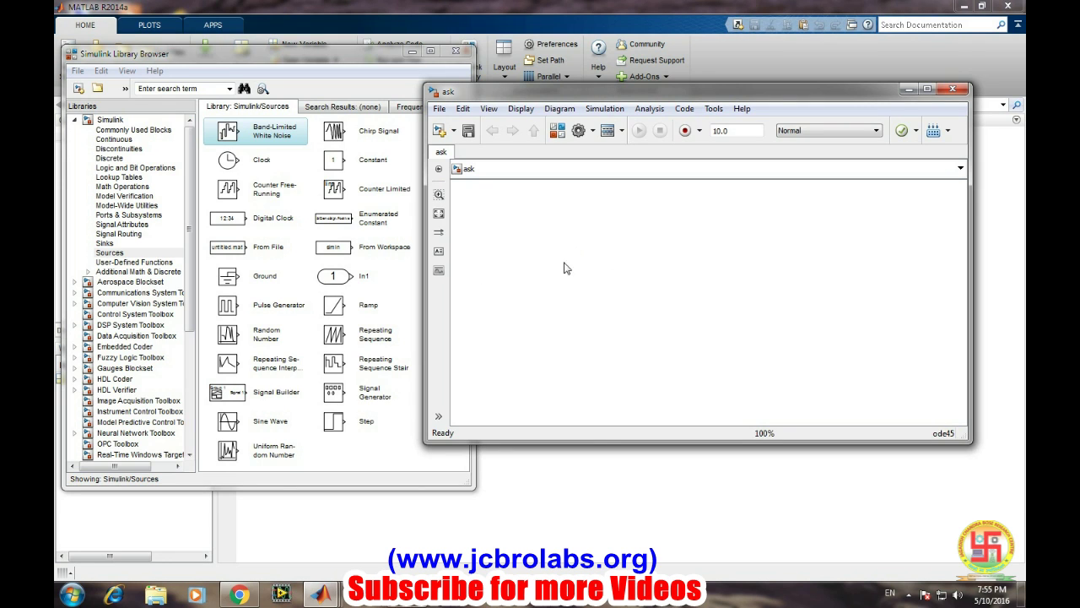
pyautogui.click(226, 422)
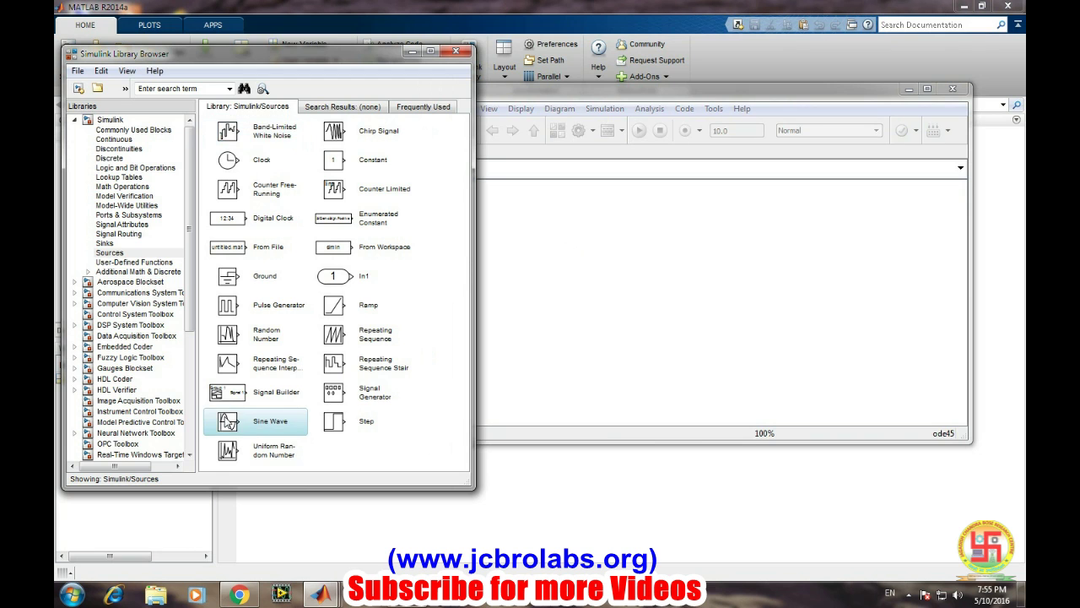
pyautogui.moveTo(521, 271); pyautogui.dragTo(510, 248)
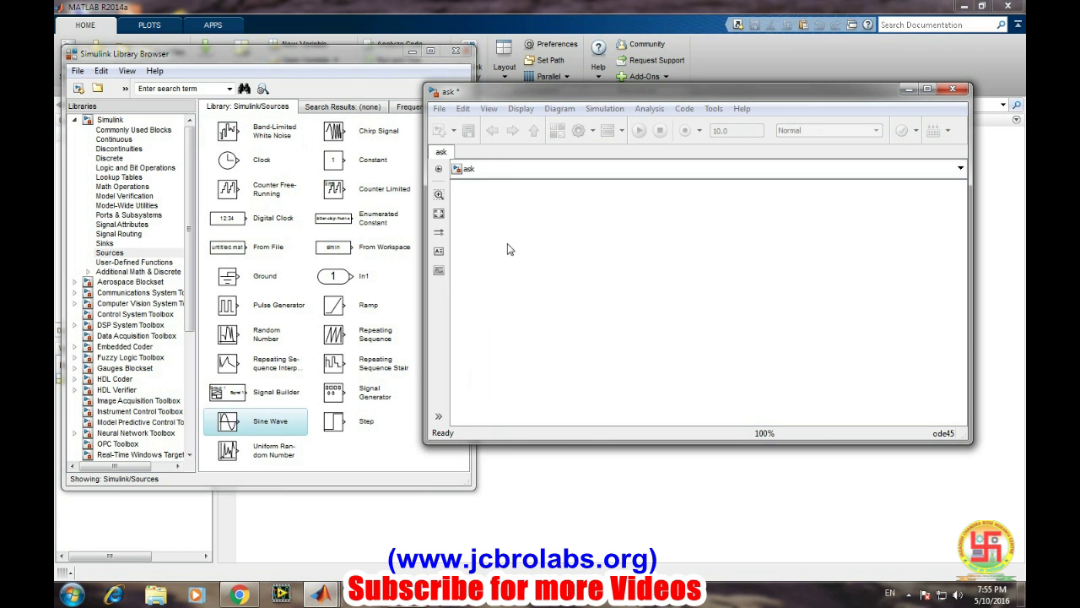
# - Set the Sine Wave frequency to 100 rad/sec and sample time to 0.0001
pyautogui.doubleClick(510, 248)
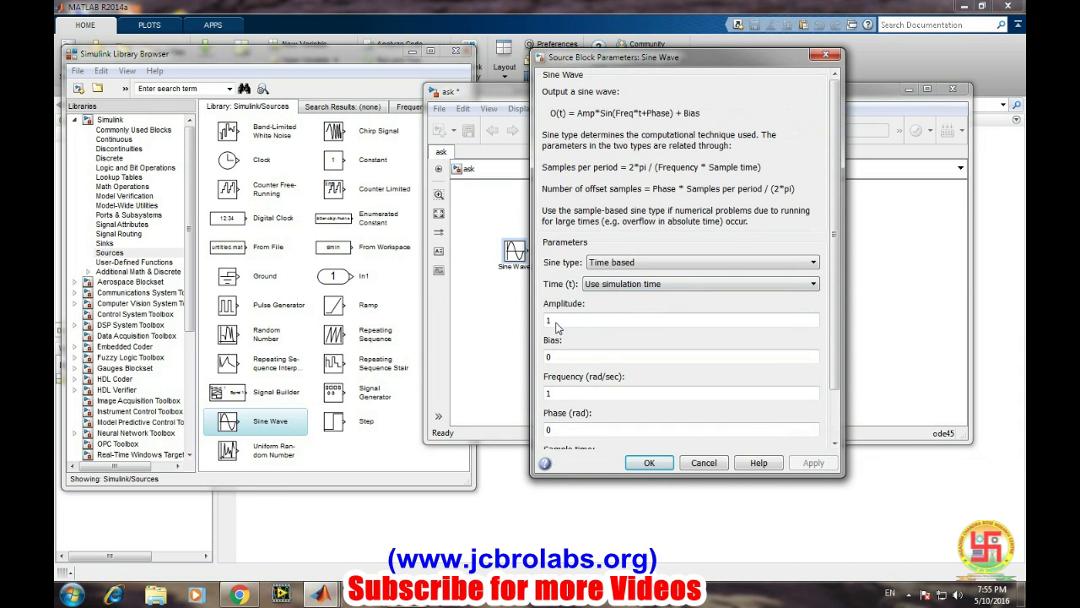
pyautogui.doubleClick(564, 392)
pyautogui.write('100')
pyautogui.scroll(-1, 673, 371)
pyautogui.doubleClick(588, 411)
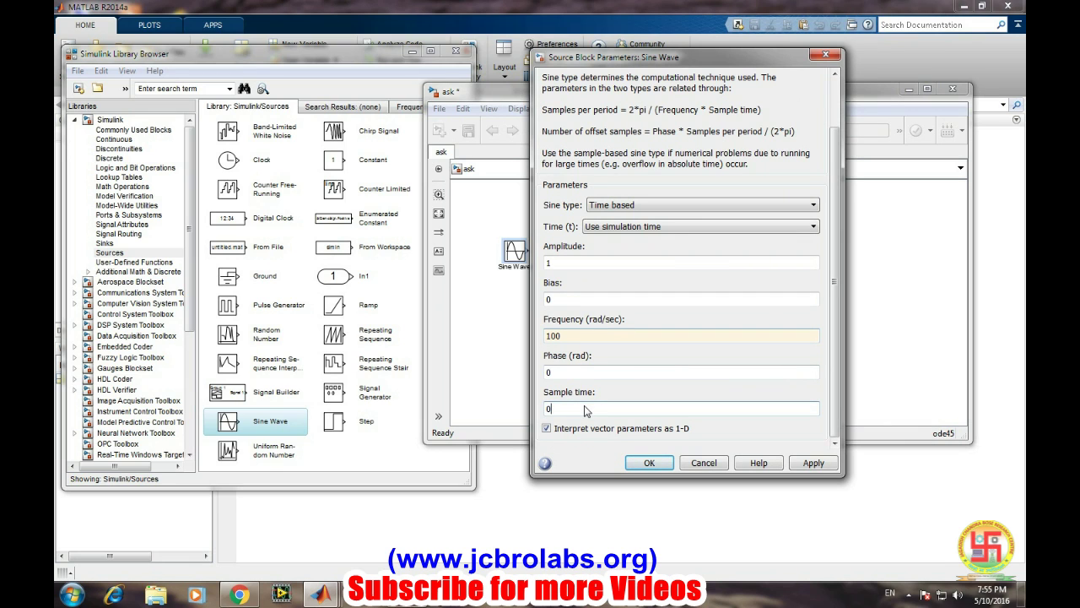
pyautogui.write('0001')
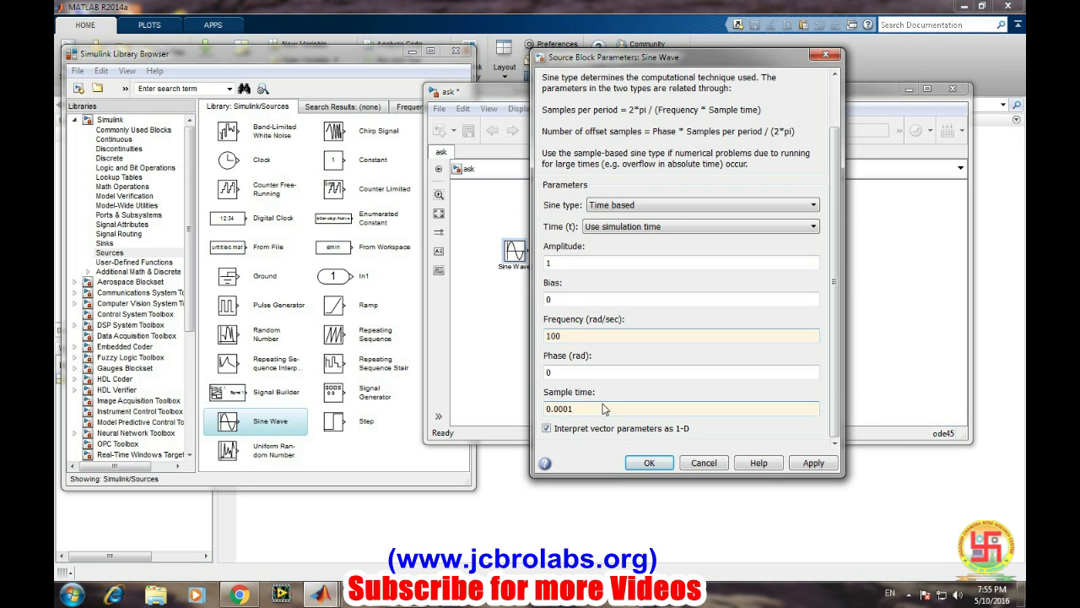
pyautogui.click(815, 464)
pyautogui.click(650, 463)
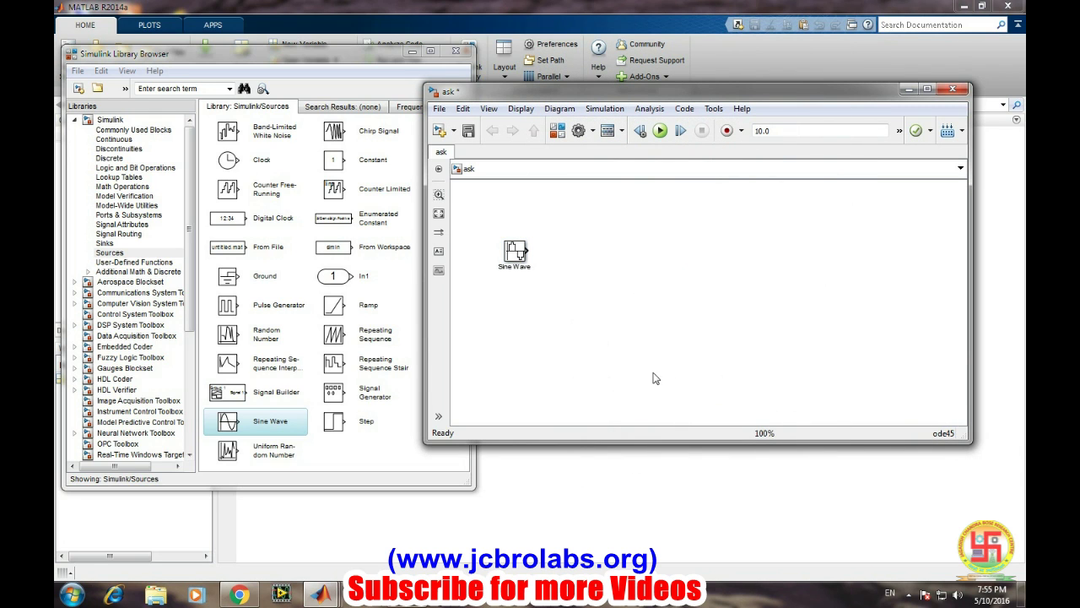
# - Add a Pulse Generator block below the Sine Wave and open its parameters
pyautogui.click(228, 307)
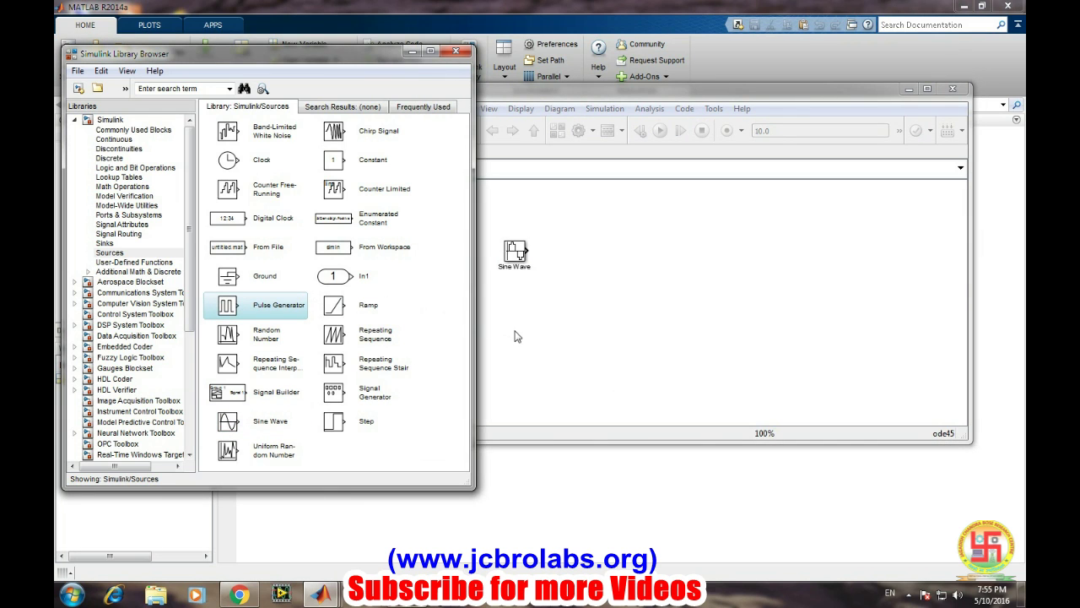
pyautogui.moveTo(509, 343); pyautogui.dragTo(509, 345)
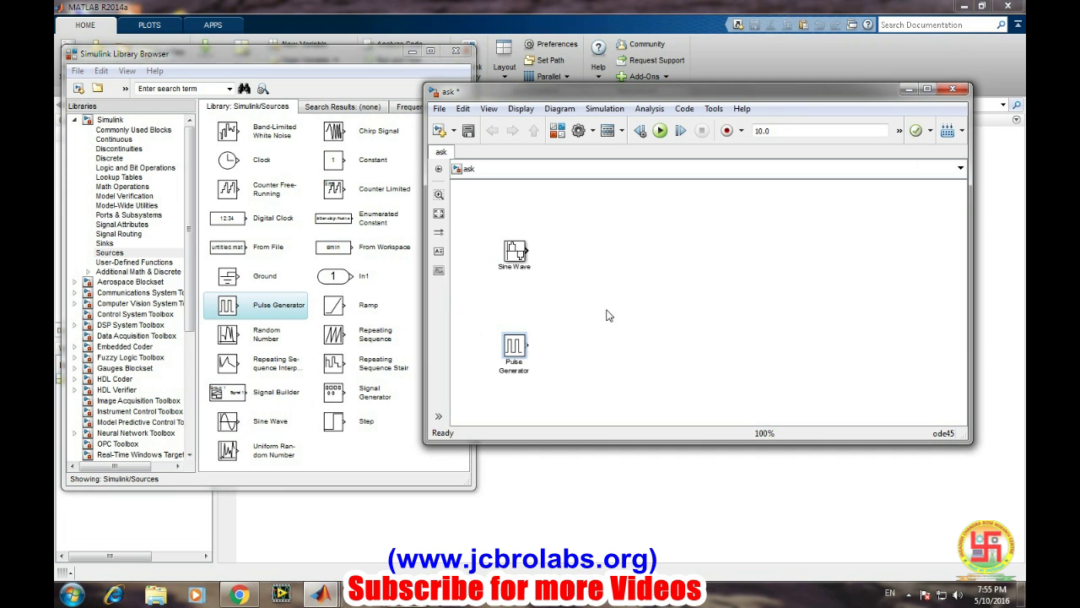
pyautogui.doubleClick(509, 344)
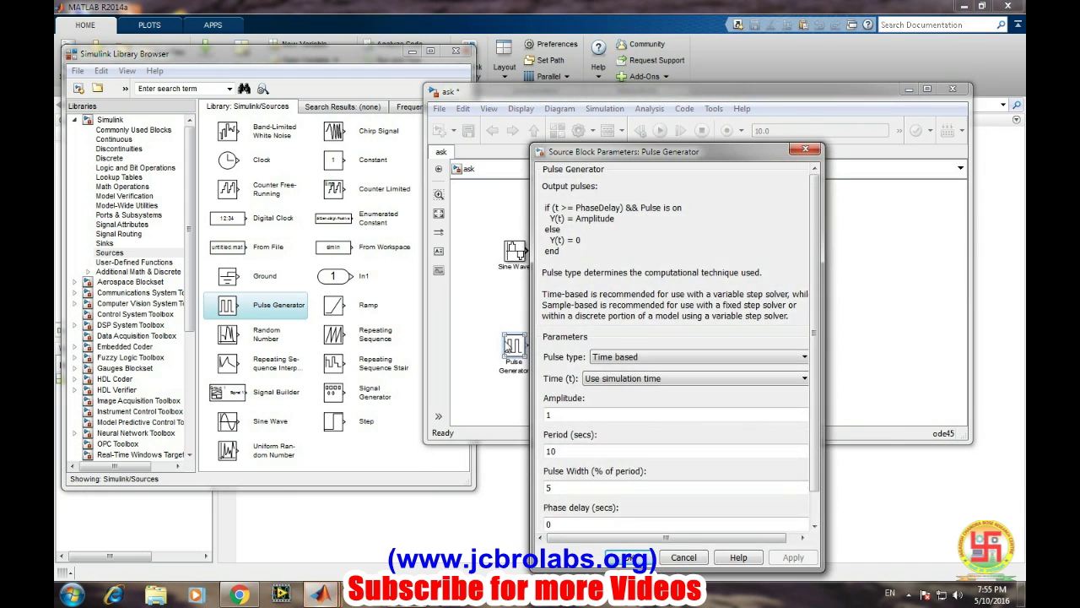
# - Set the Pulse Generator to Time based with a period of 2 seconds
pyautogui.click(609, 357)
pyautogui.click(608, 378)
pyautogui.doubleClick(568, 453)
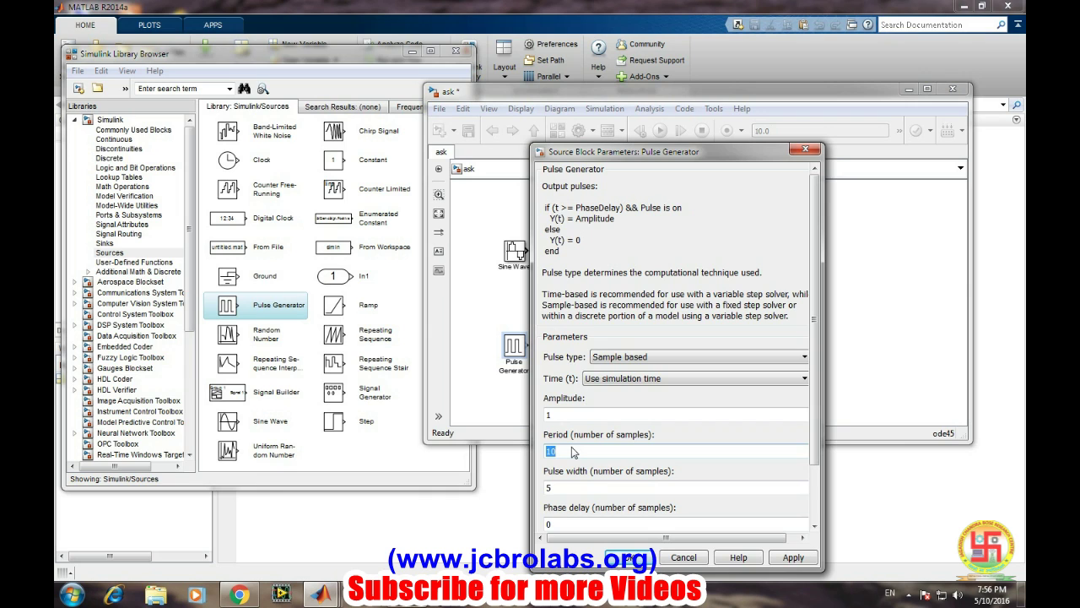
pyautogui.click(632, 357)
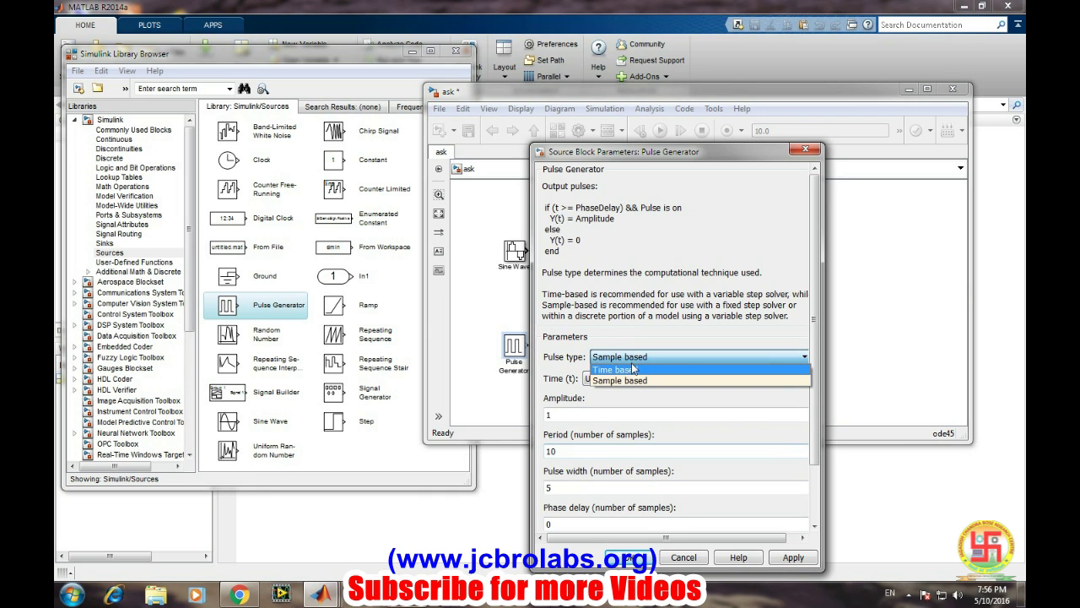
pyautogui.click(628, 367)
pyautogui.doubleClick(562, 453)
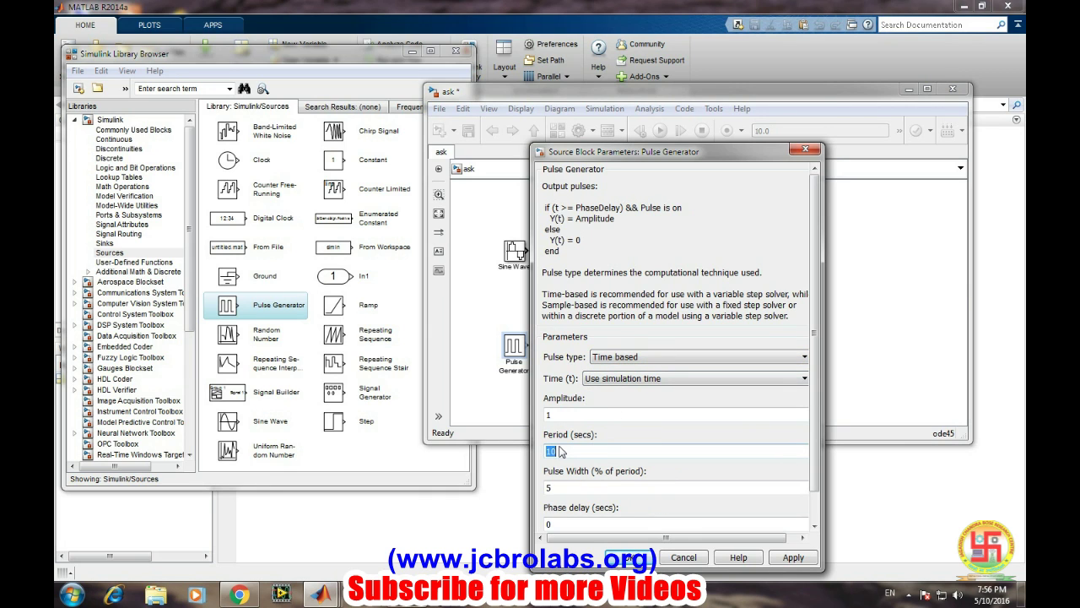
pyautogui.write('2')
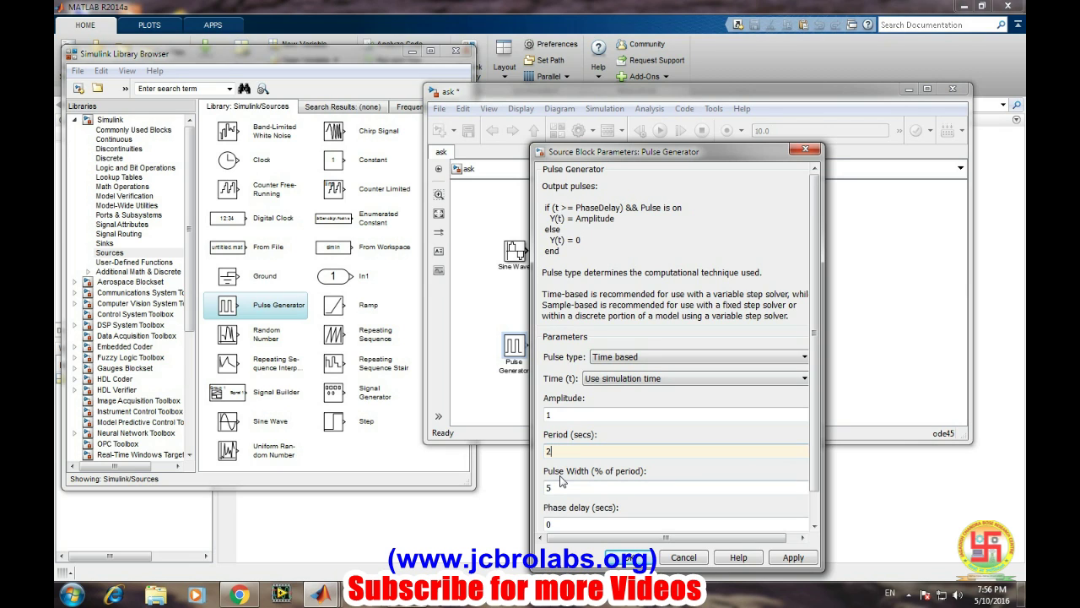
pyautogui.write('0')
pyautogui.click(777, 557)
pyautogui.click(631, 560)
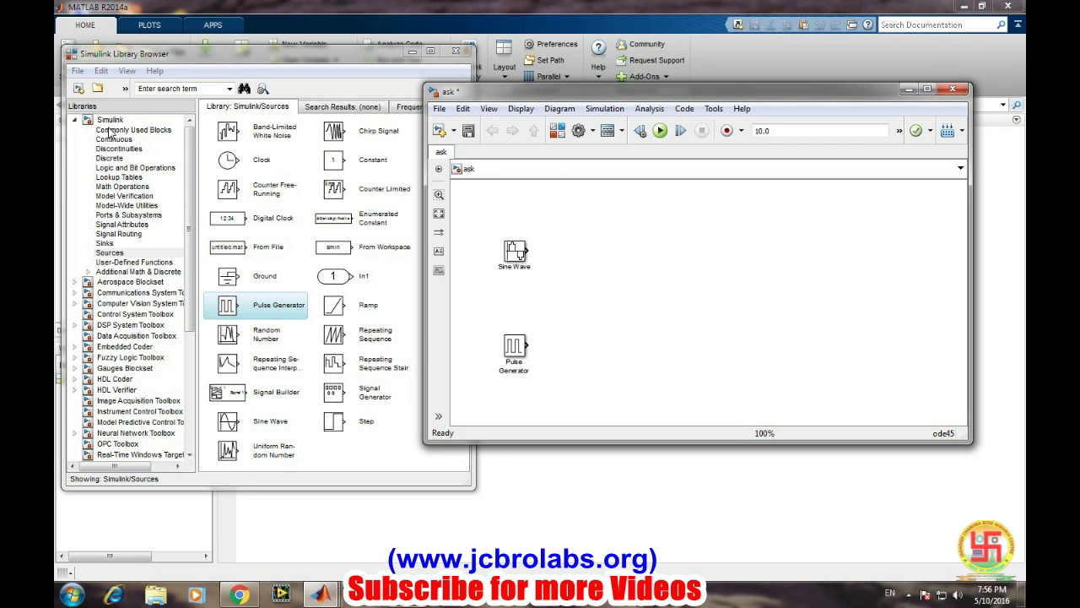
# - Add a Product block fed by Sine Wave and Pulse Generator, wired into a new Scope
pyautogui.click(110, 129)
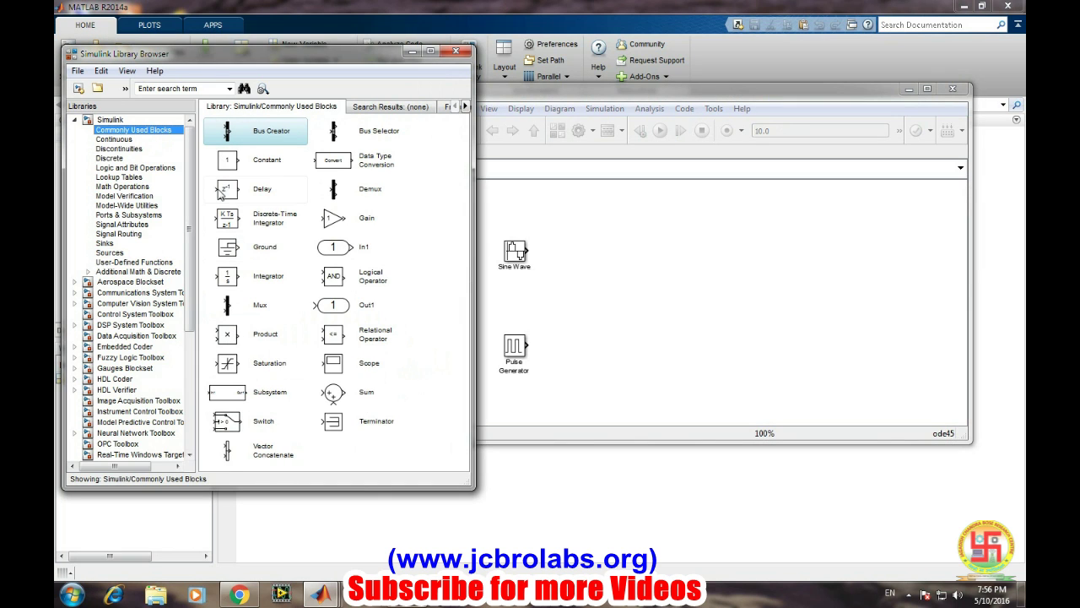
pyautogui.click(228, 334)
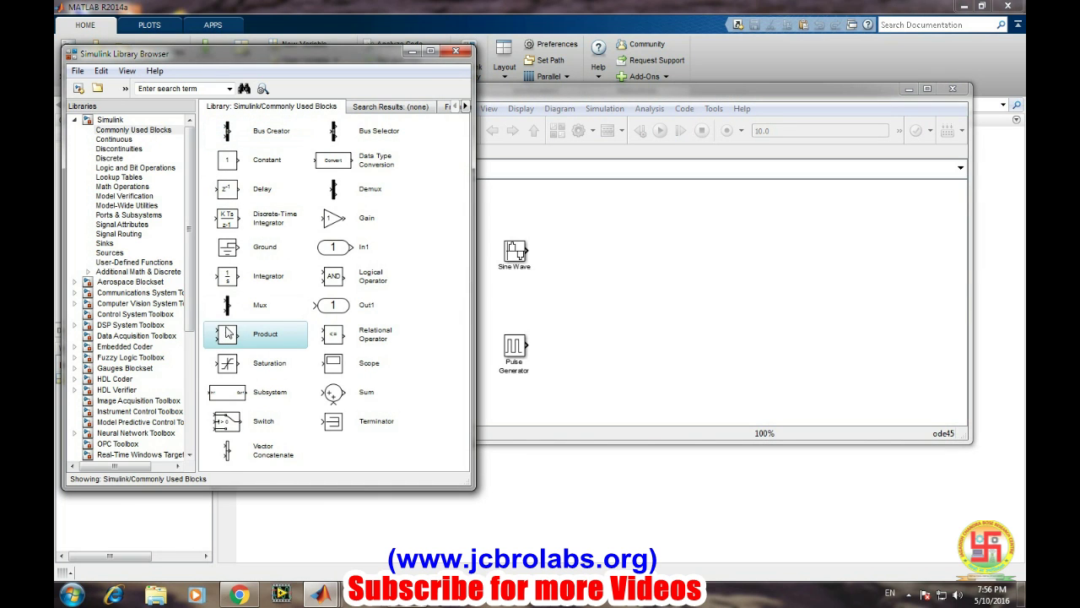
pyautogui.click(634, 294)
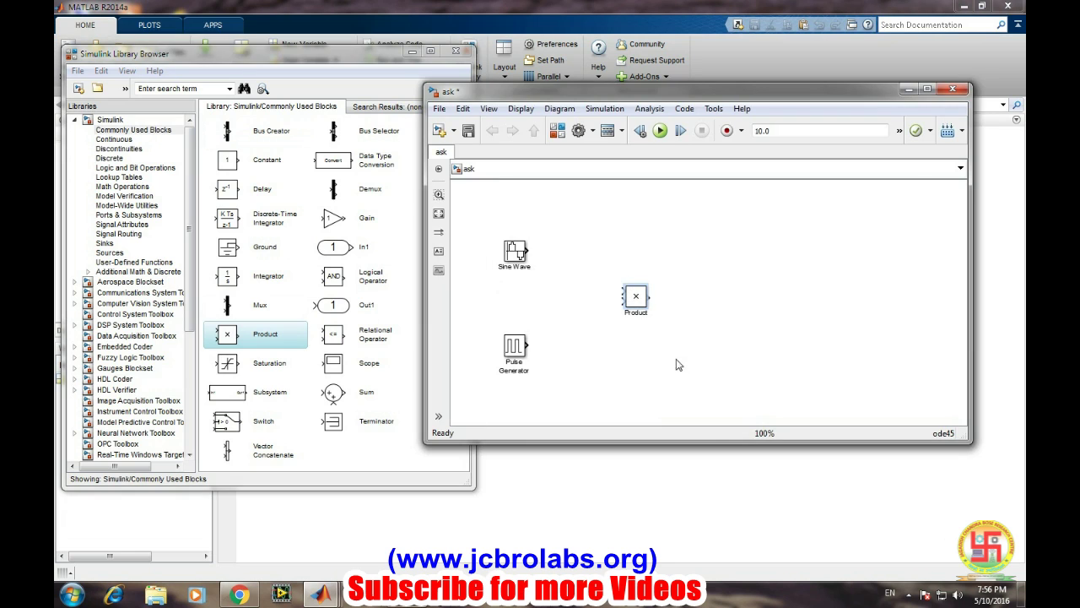
pyautogui.moveTo(529, 345)
pyautogui.mouseDown()
pyautogui.moveTo(622, 301)
pyautogui.moveTo(524, 251)
pyautogui.mouseUp()
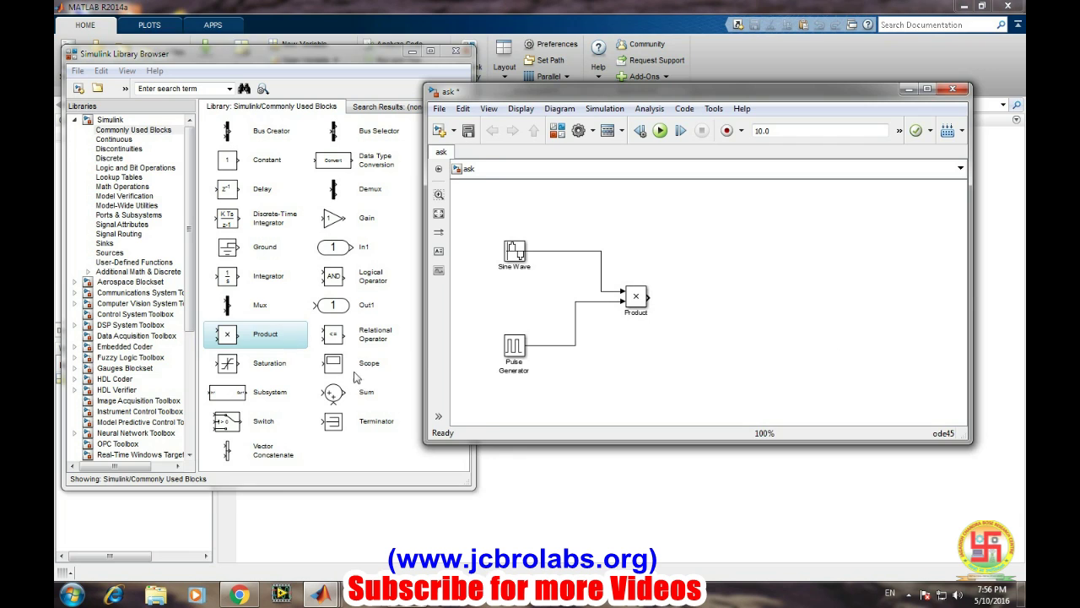
pyautogui.moveTo(337, 364); pyautogui.dragTo(737, 304)
pyautogui.moveTo(658, 299)
pyautogui.mouseDown()
pyautogui.moveTo(601, 295)
pyautogui.moveTo(732, 293)
pyautogui.mouseUp()
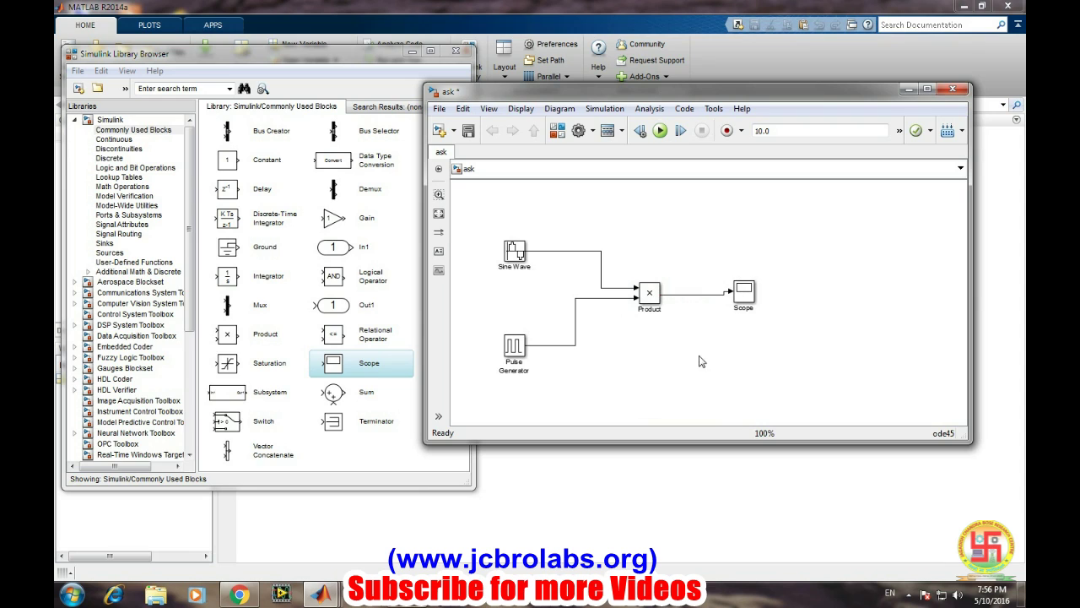
# - Run the simulation and open the Scope maximized to full screen
pyautogui.click(660, 130)
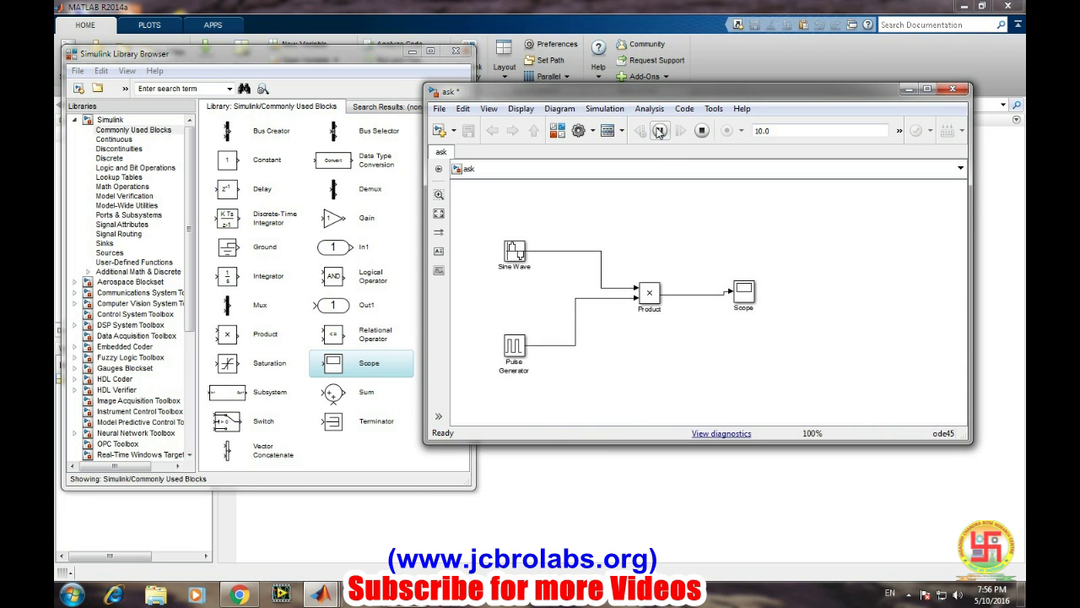
pyautogui.doubleClick(742, 291)
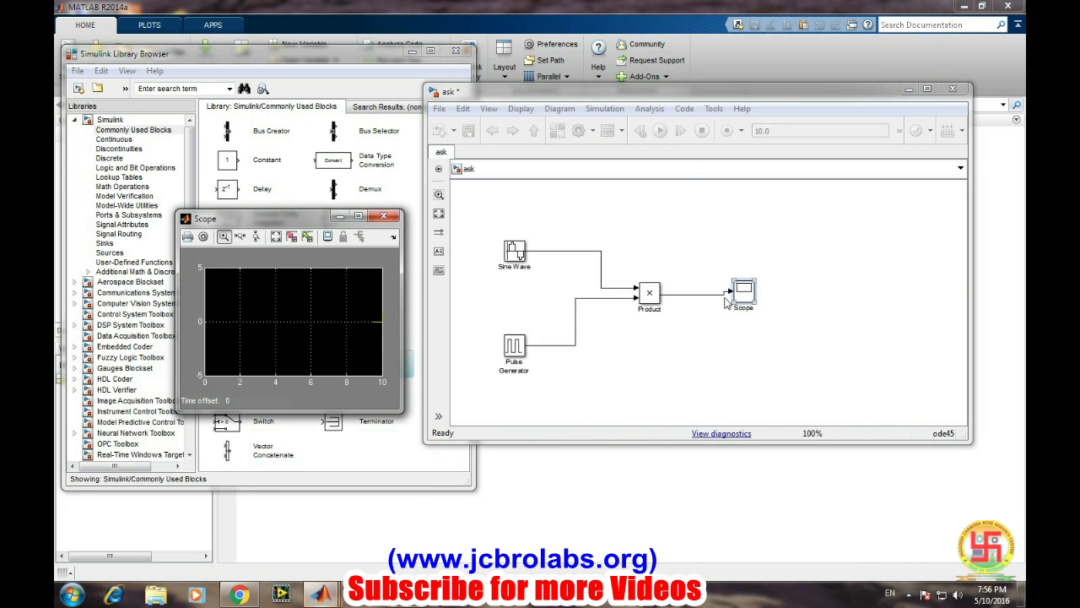
pyautogui.click(358, 216)
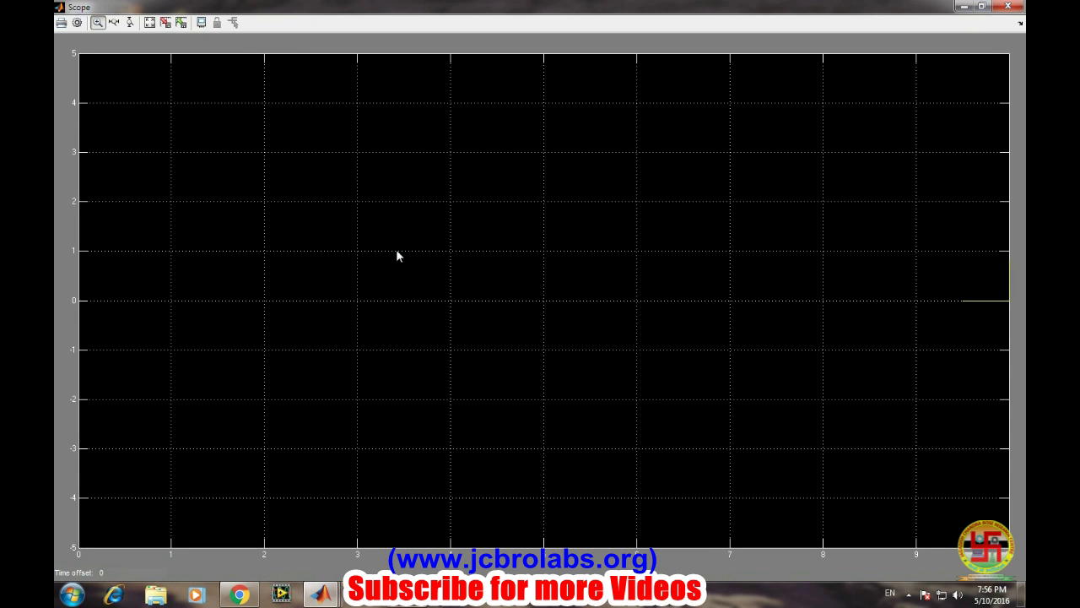
# - Turn off 'Limit data points to last' in the Scope's History settings
pyautogui.click(76, 22)
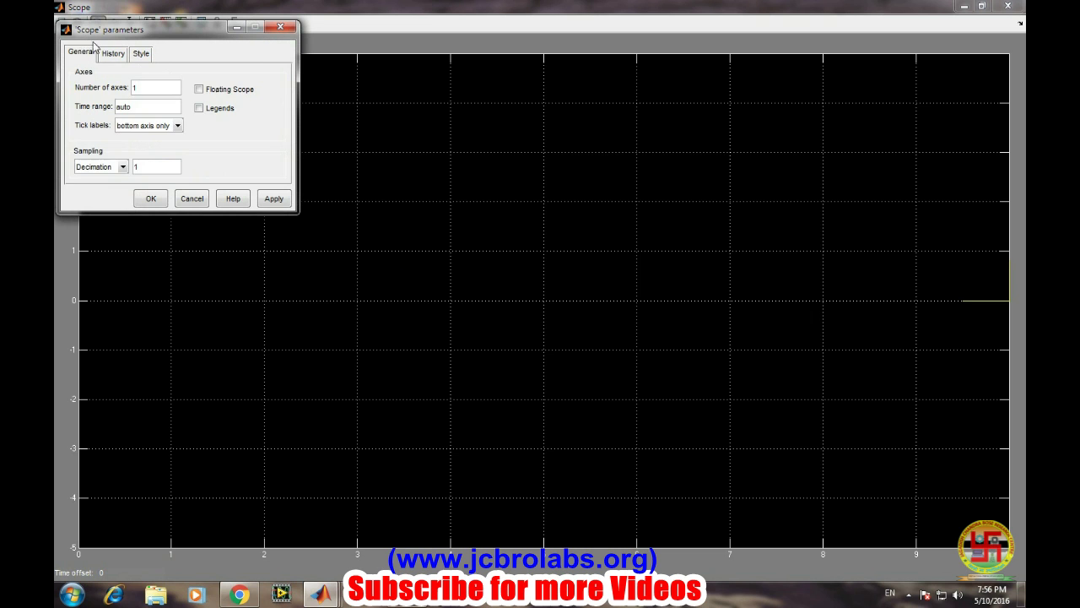
pyautogui.click(101, 52)
pyautogui.click(88, 79)
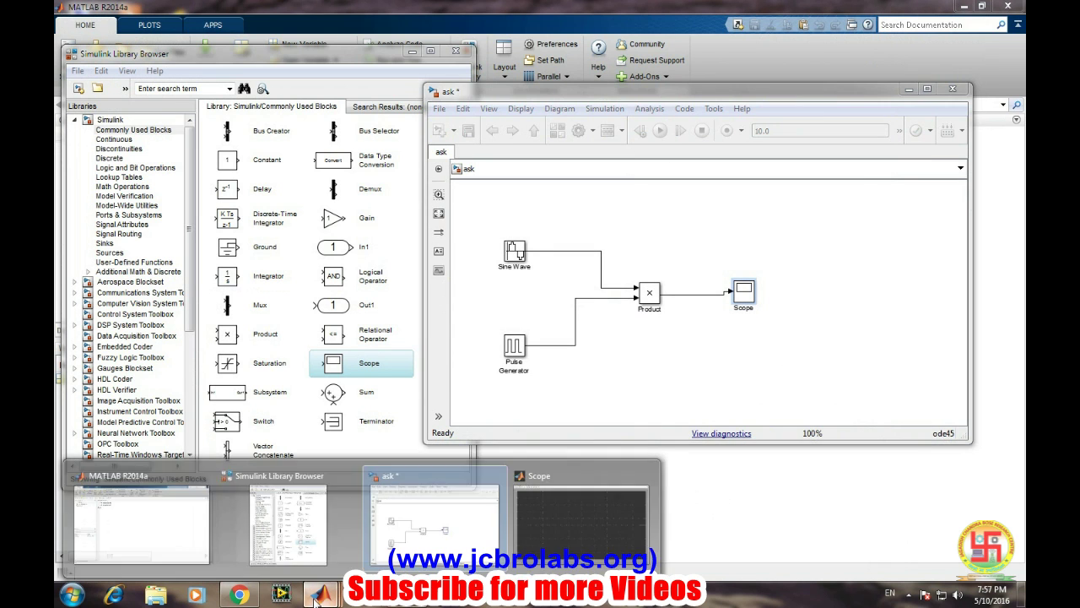
pyautogui.click(522, 529)
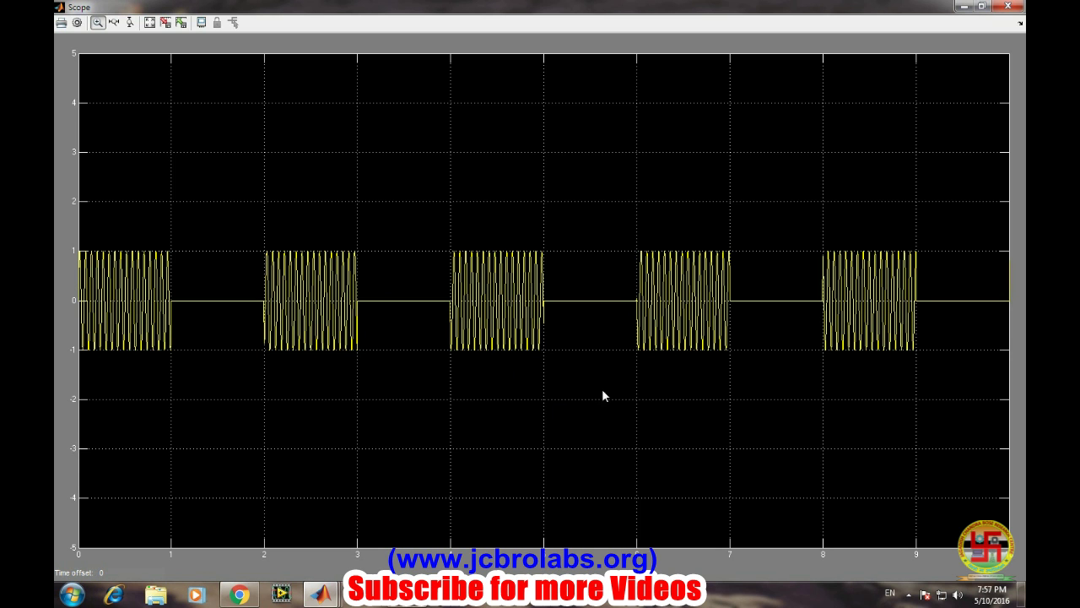
# - Delete the connection line between the Product and Scope blocks
pyautogui.moveTo(321, 594)
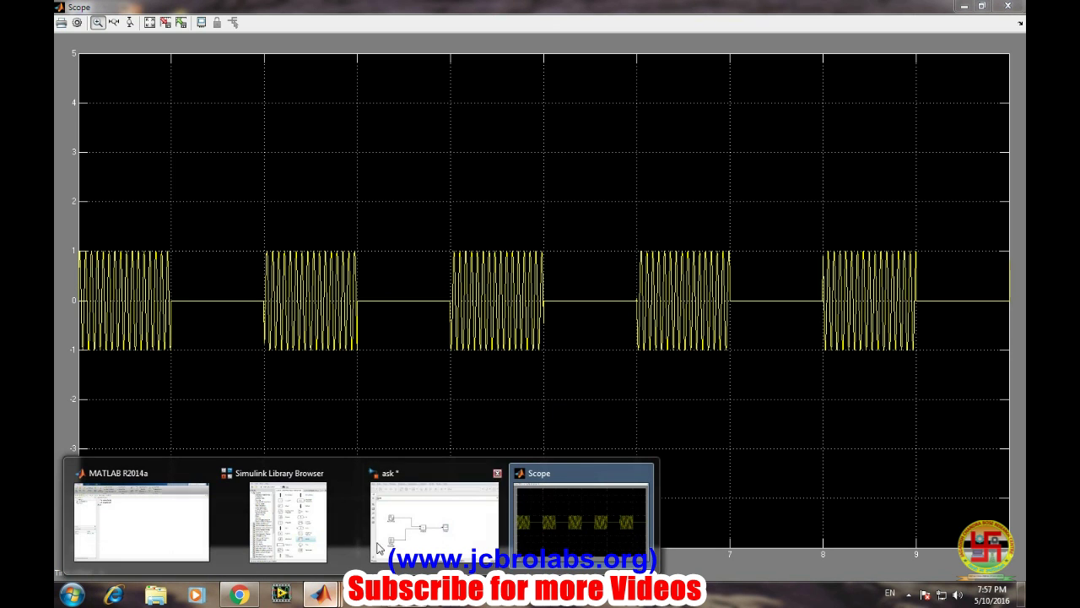
pyautogui.click(431, 519)
pyautogui.click(690, 294)
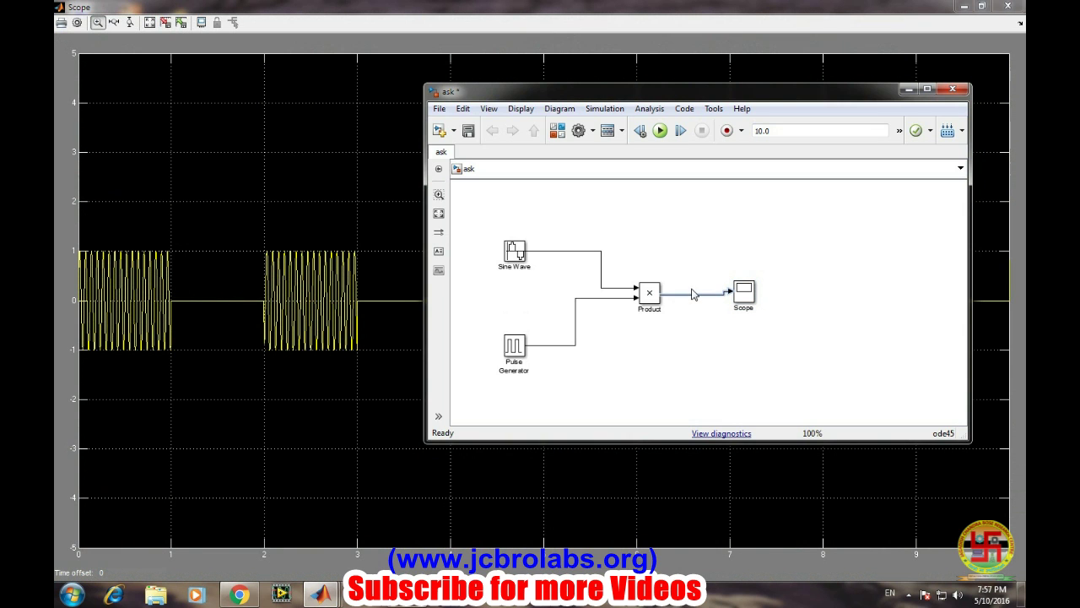
pyautogui.press('Delete')
# - Insert a Mux combining Product output and the Pulse Generator branch into the Scope, then rerun
pyautogui.moveTo(320, 594)
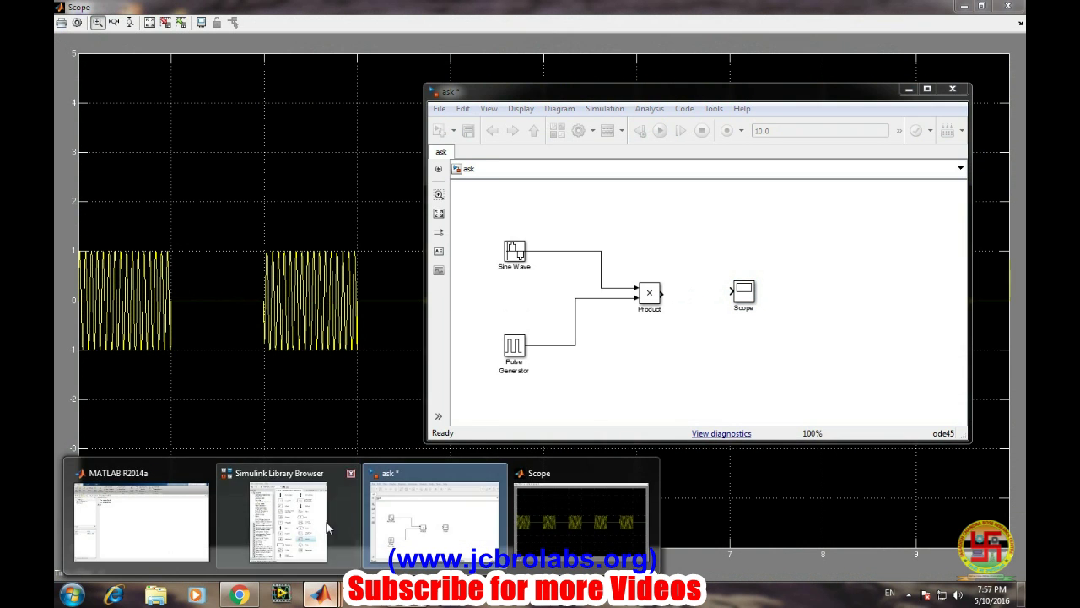
pyautogui.click(321, 515)
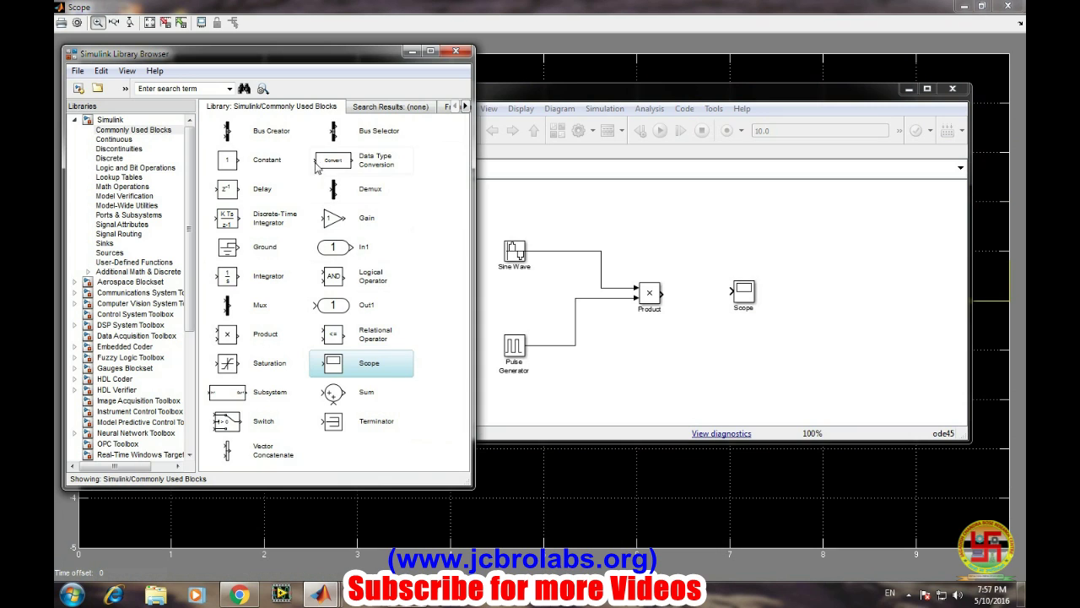
pyautogui.moveTo(225, 306)
pyautogui.mouseDown()
pyautogui.moveTo(704, 291)
pyautogui.moveTo(599, 302)
pyautogui.mouseUp()
pyautogui.click(732, 356)
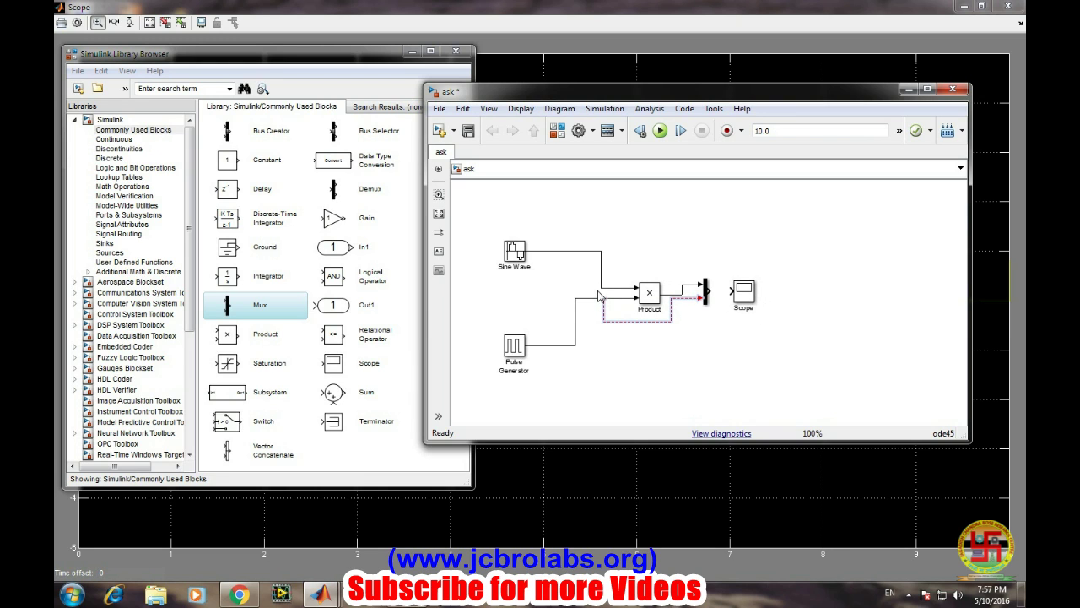
pyautogui.click(623, 321)
pyautogui.moveTo(699, 300); pyautogui.dragTo(703, 297)
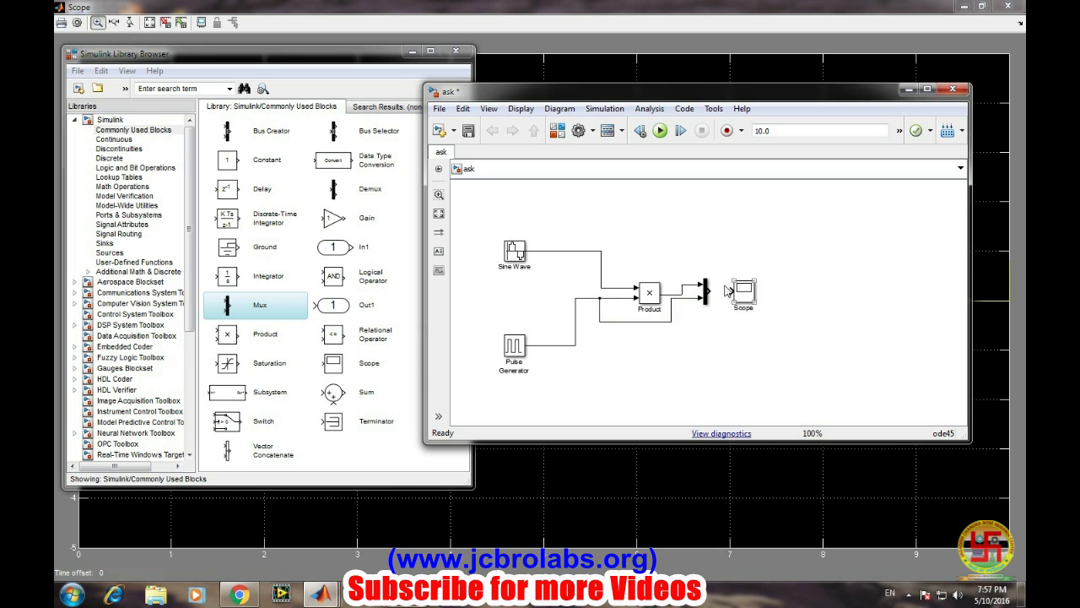
pyautogui.moveTo(729, 291); pyautogui.dragTo(709, 291)
pyautogui.click(659, 131)
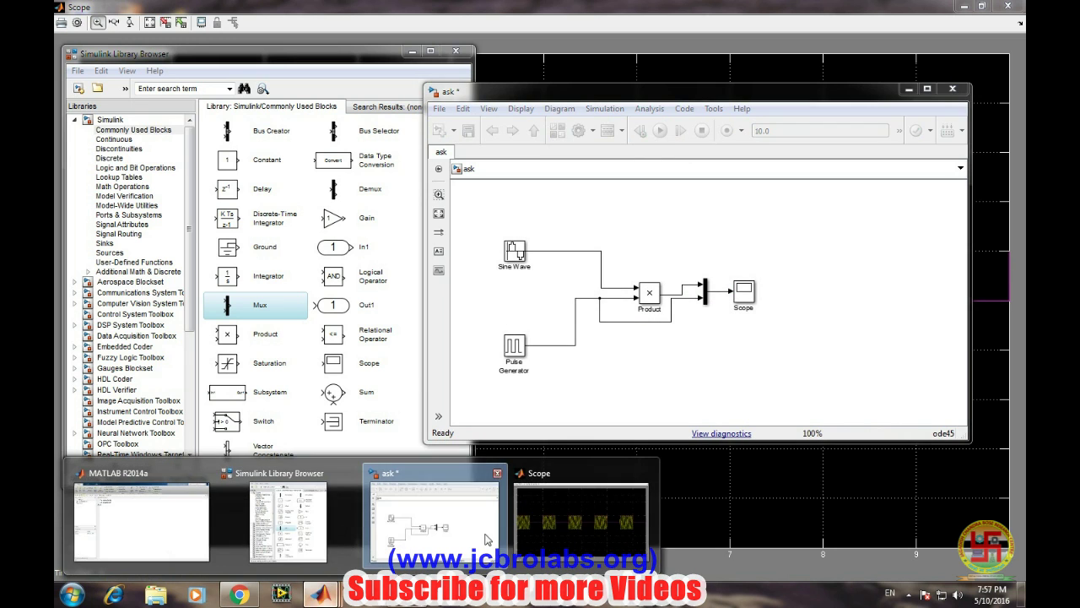
# - Bring the Scope forward showing sine bursts with the 0-to-1 pulse square wave overlaid
pyautogui.click(566, 519)
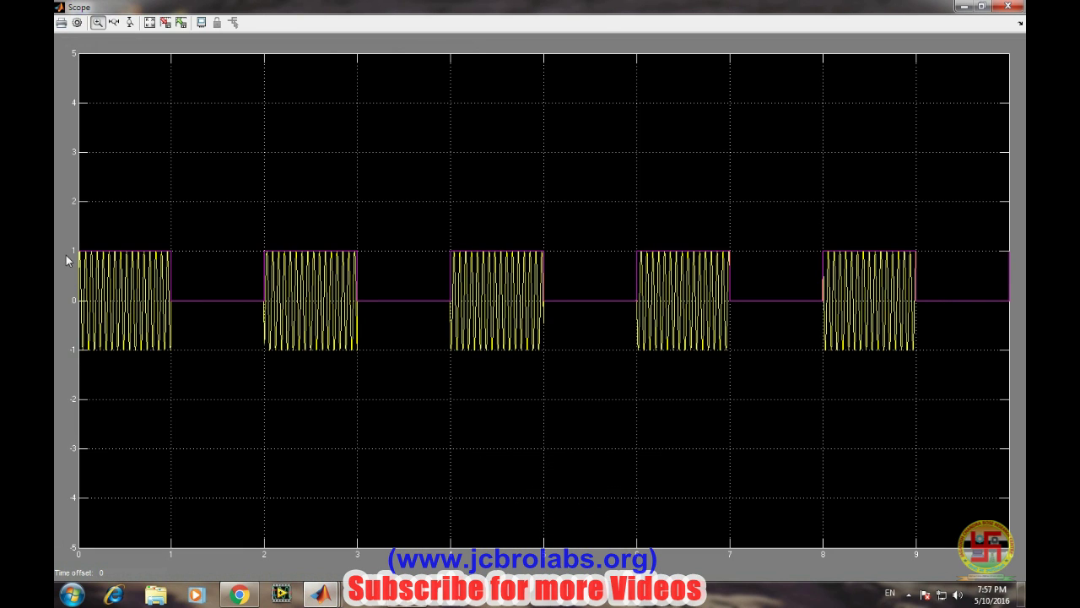